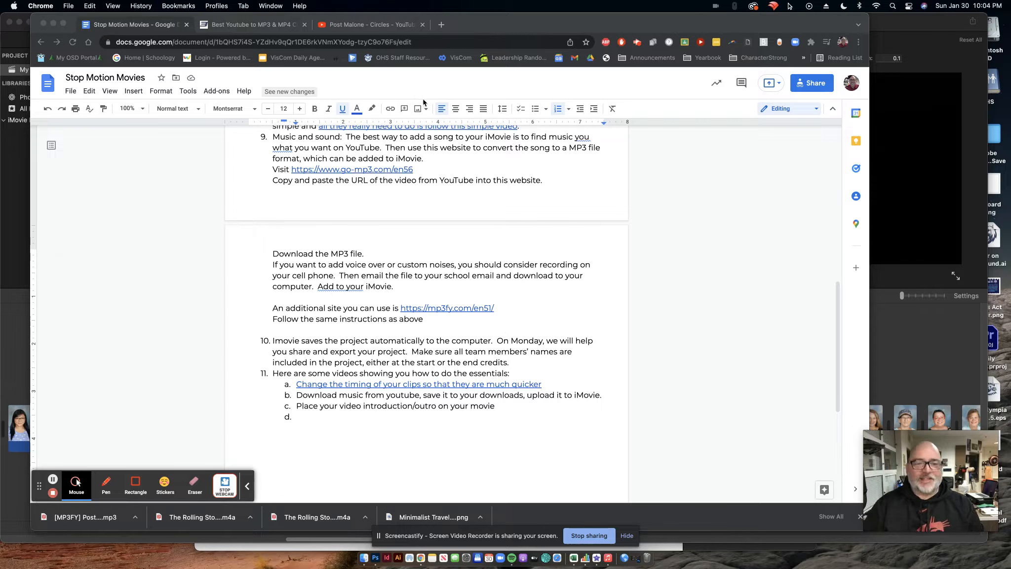
Preview the Post Malone - Circles video on YouTube by seeking back and playing it briefly.
left_click(390, 25)
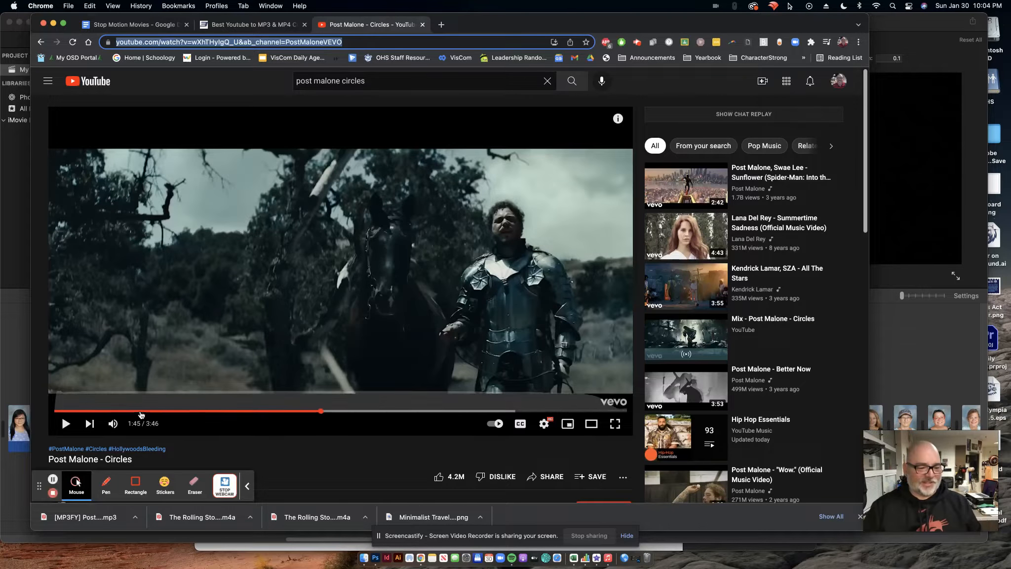
left_click(102, 411)
left_click(67, 424)
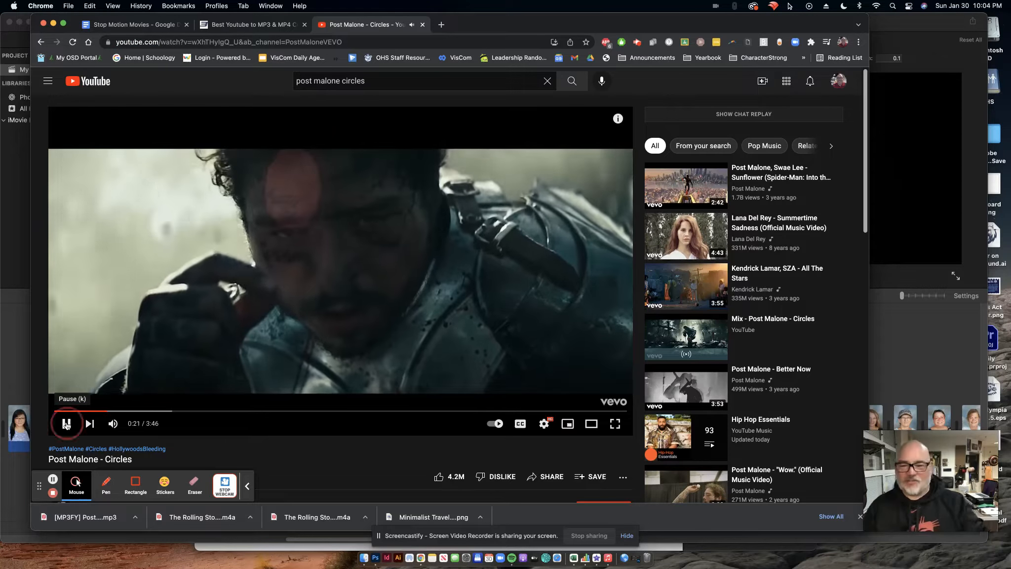
left_click(66, 423)
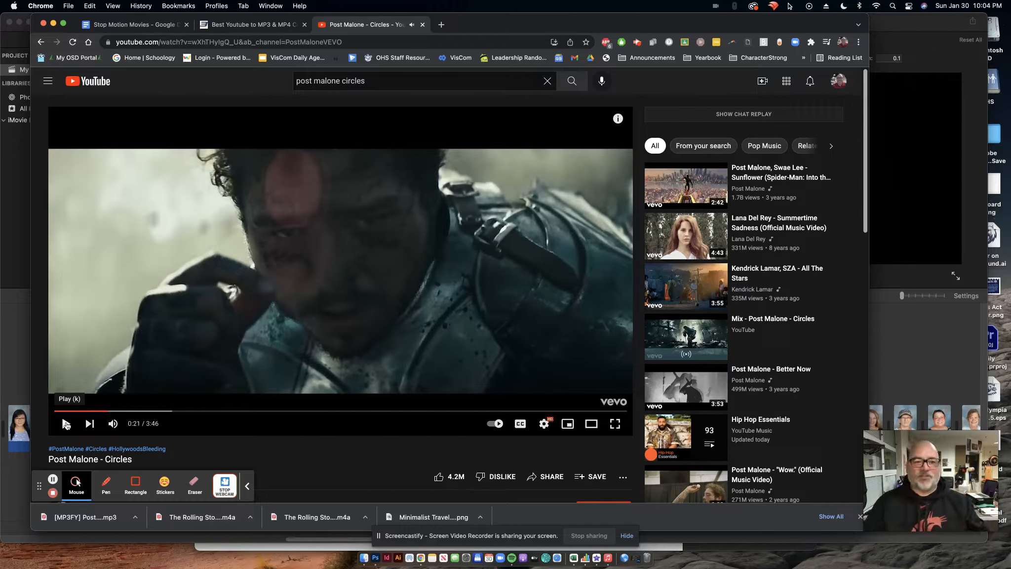
Open the MP3FY converter site from the link in the Stop Motion Movies document.
left_click(249, 25)
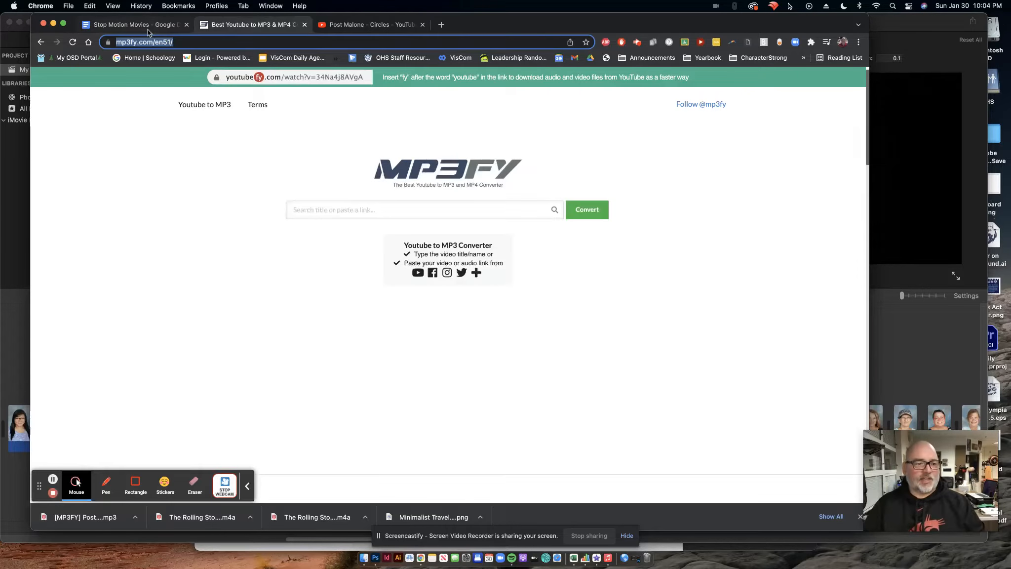
left_click(149, 27)
scroll(344, 308, "up", 3)
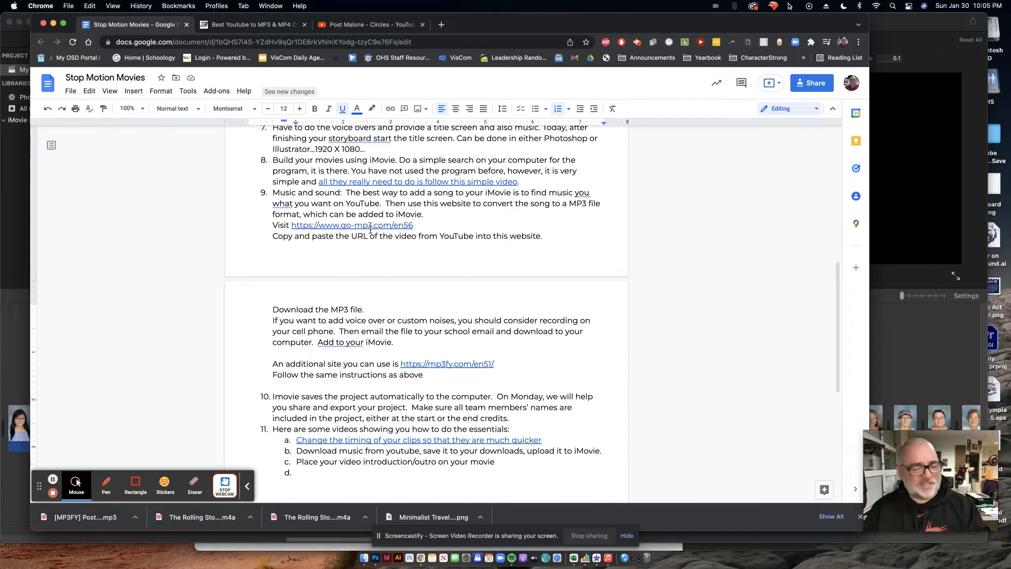
left_click(451, 366)
left_click(452, 381)
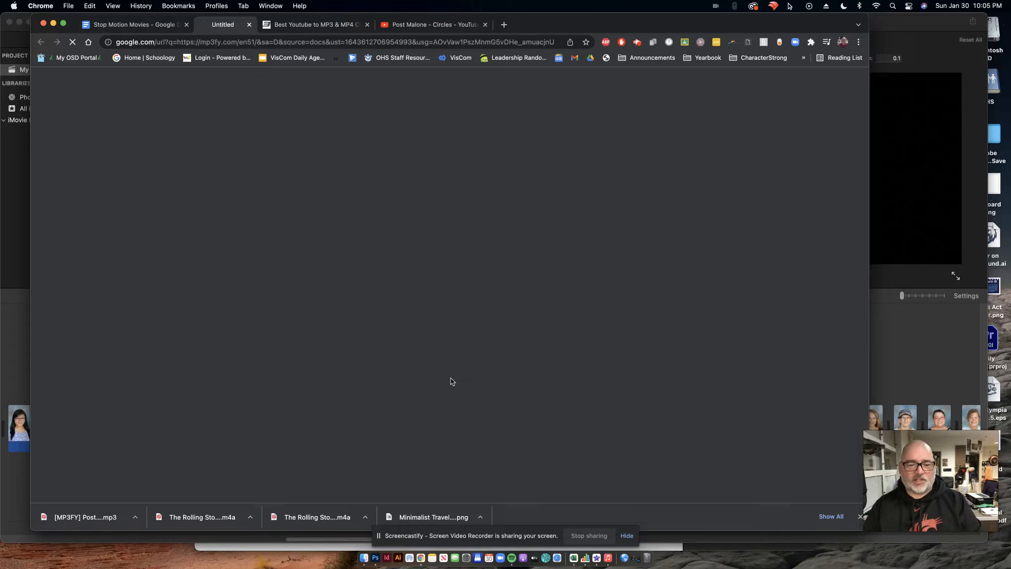
left_click(423, 24)
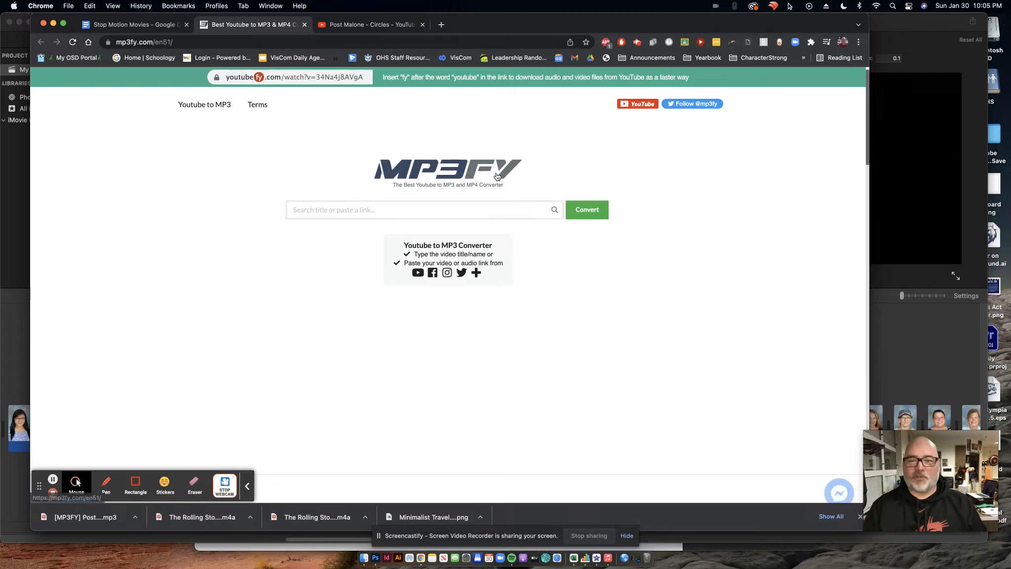
Copy the Post Malone - Circles video URL from YouTube and paste it into the MP3FY search box.
left_click(374, 29)
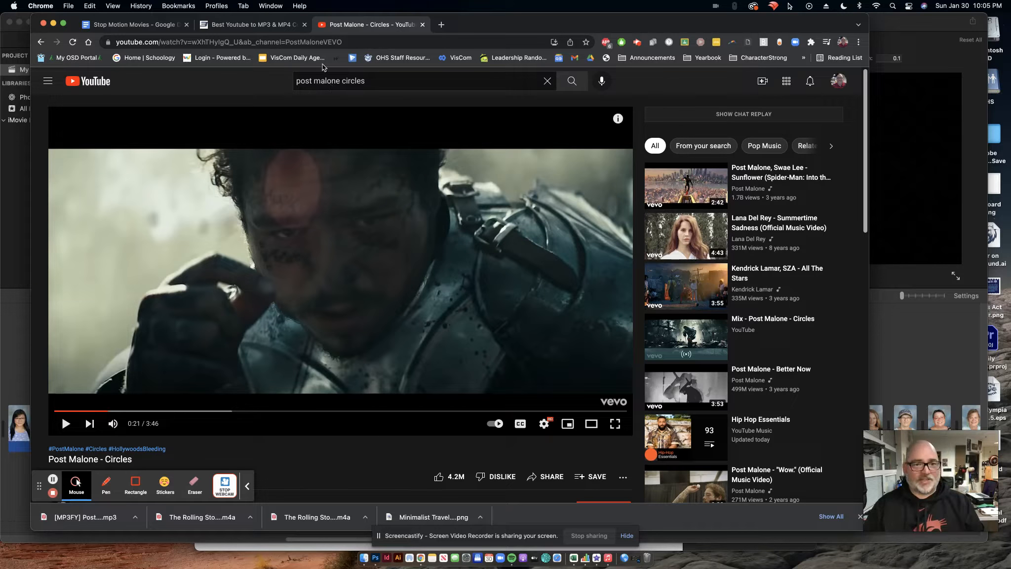
left_click(327, 42)
key("super+c")
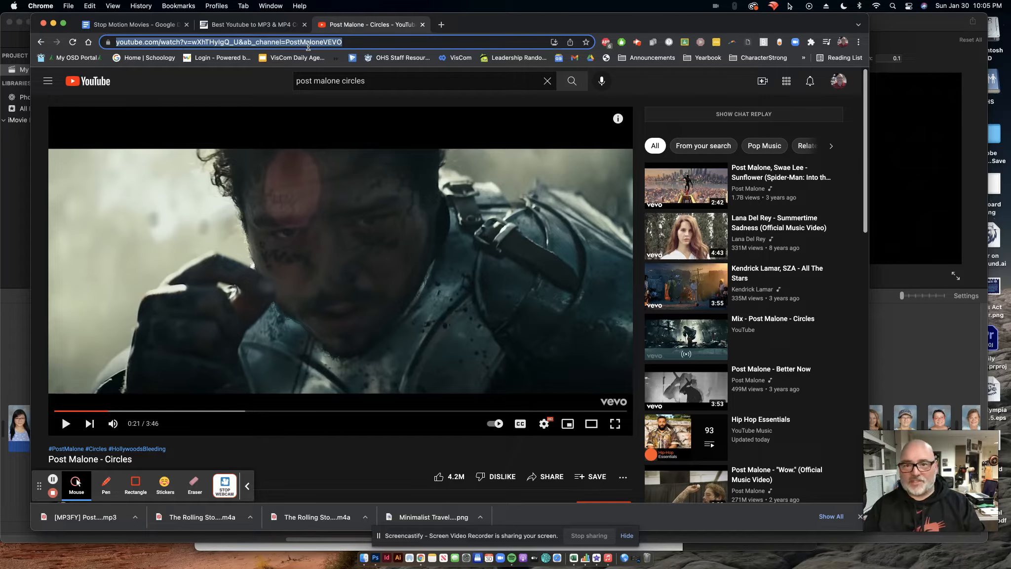
left_click(266, 27)
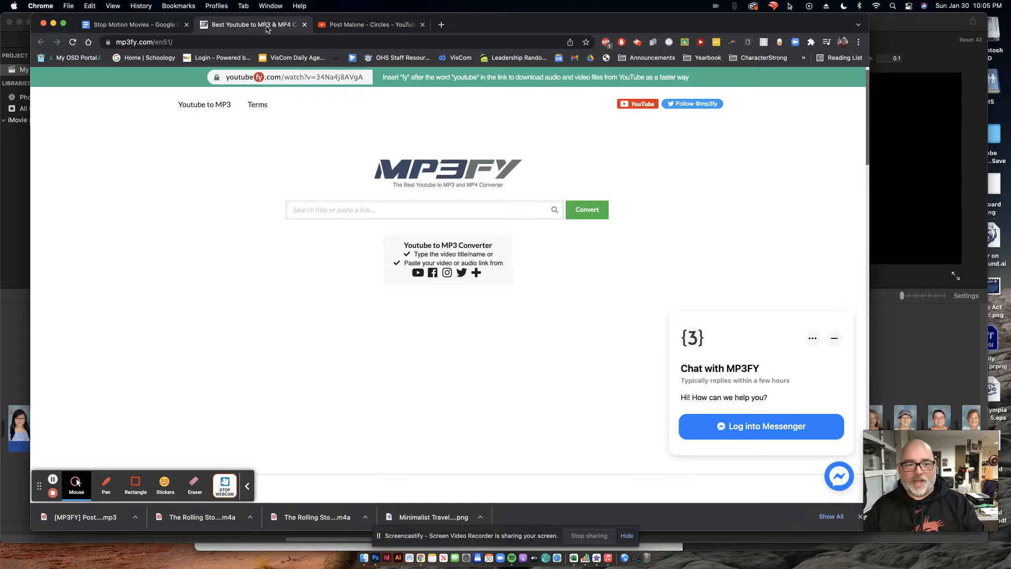
left_click(370, 210)
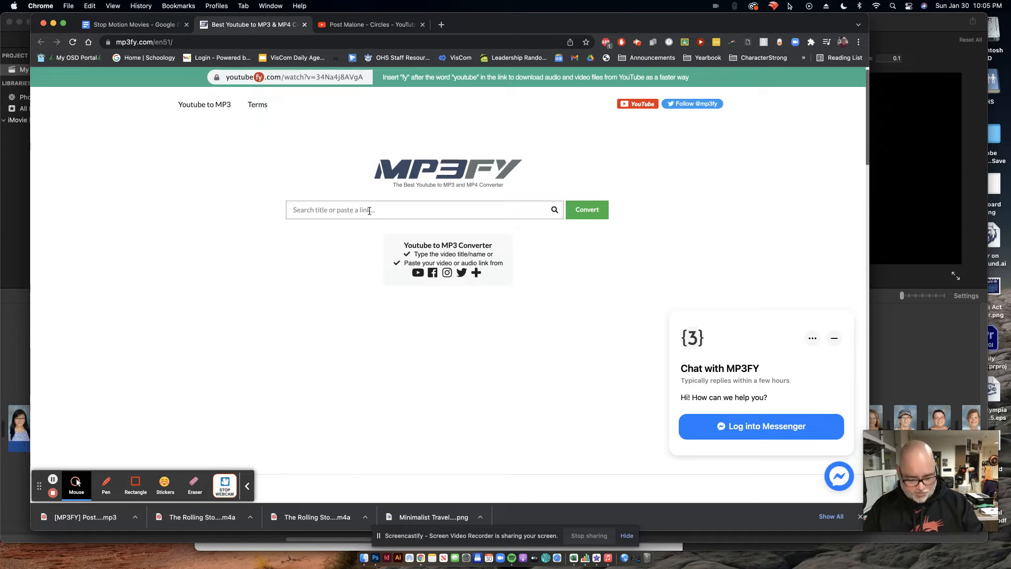
key("super+v")
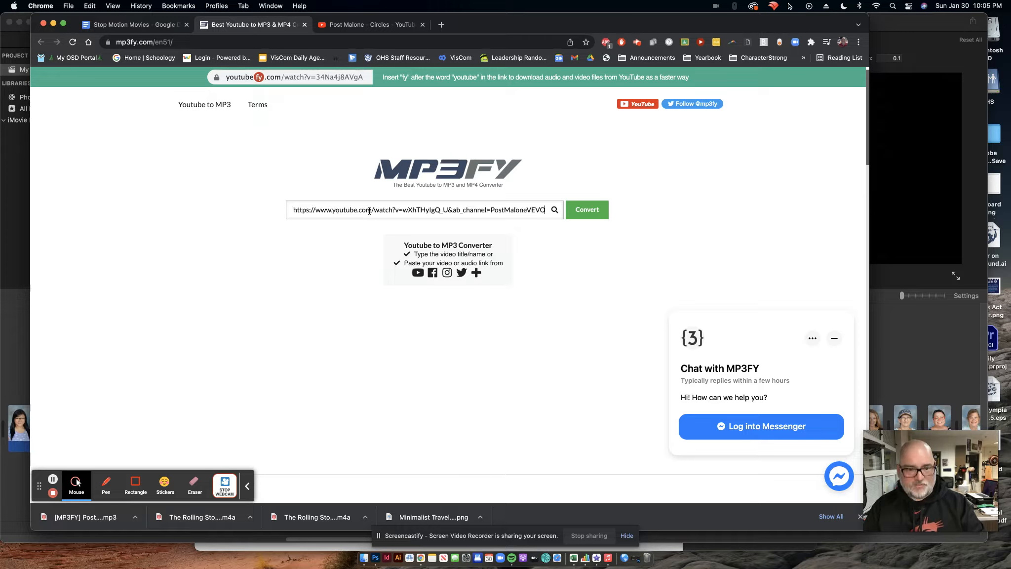
Convert the pasted video, confirm Post Malone - Circles, and download it as an MP3.
left_click(596, 211)
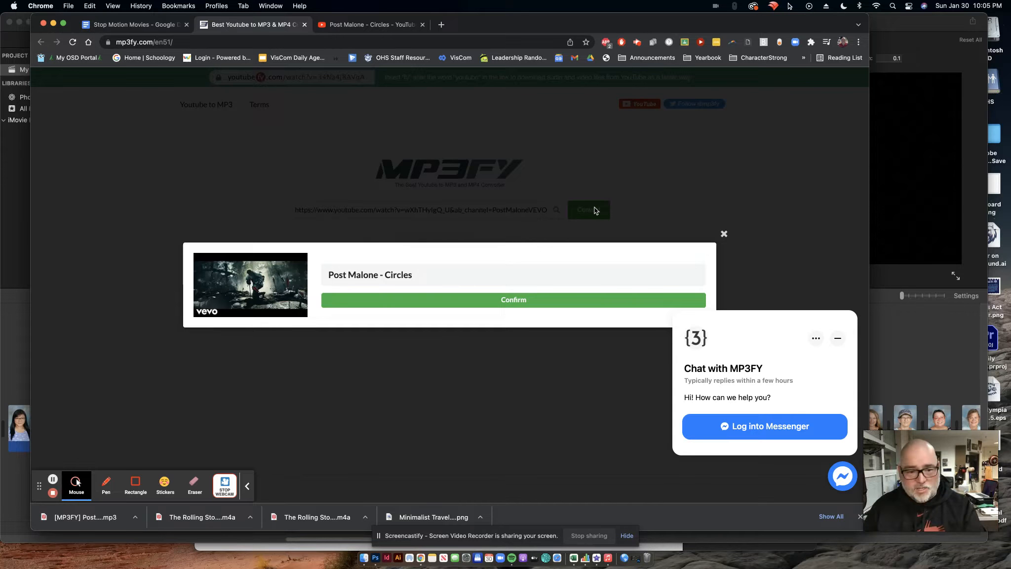
left_click(517, 308)
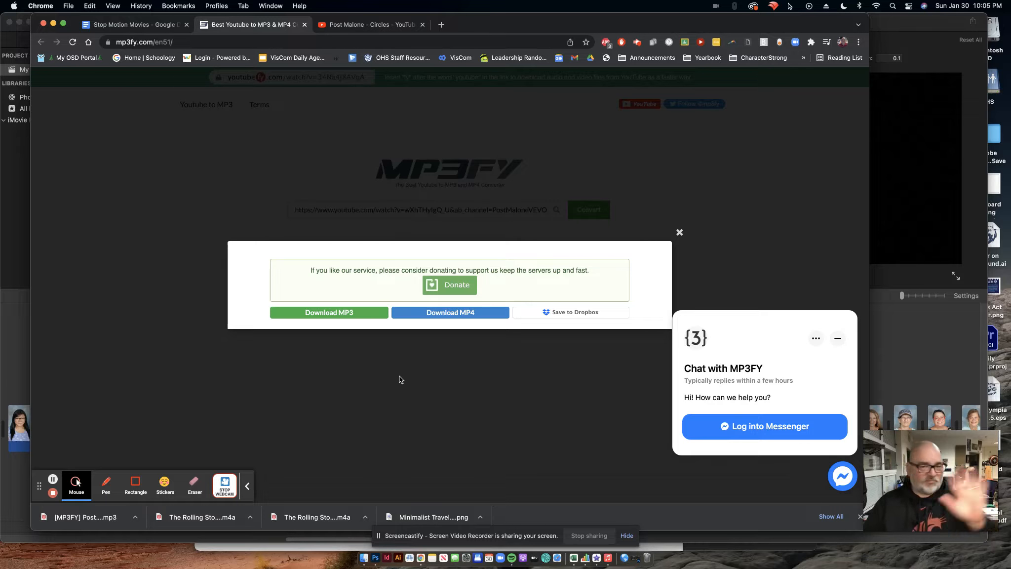
left_click(329, 316)
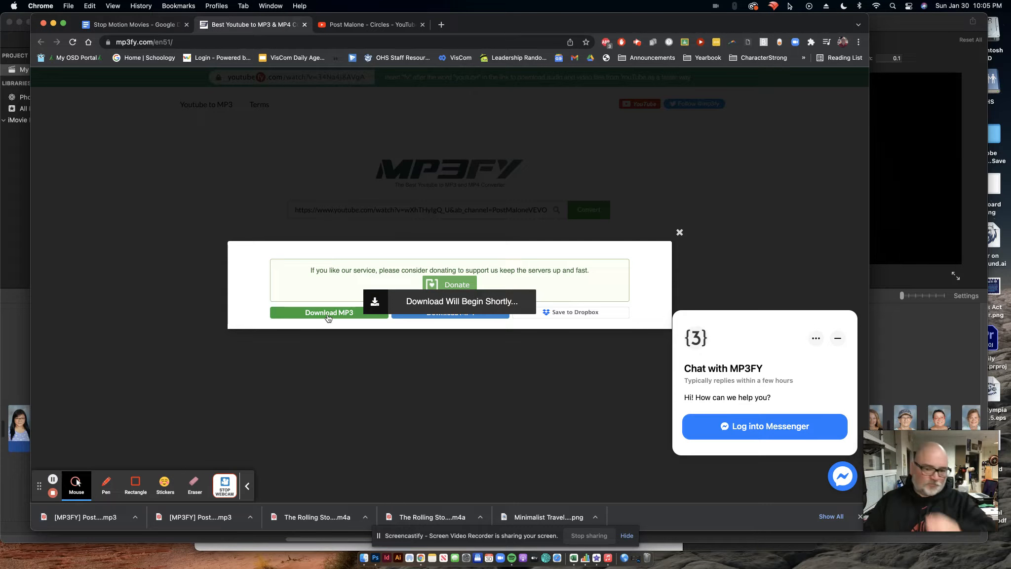
Open the downloaded [MP3FY] Post Malone - Circles.mp3 from the Downloads folder to play it.
left_click(96, 522)
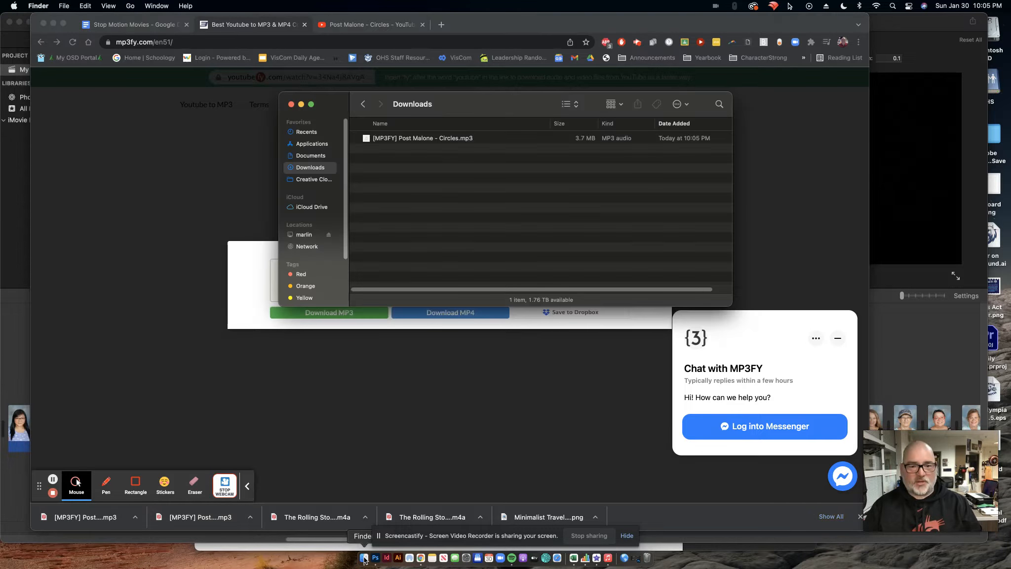
double_click(431, 139)
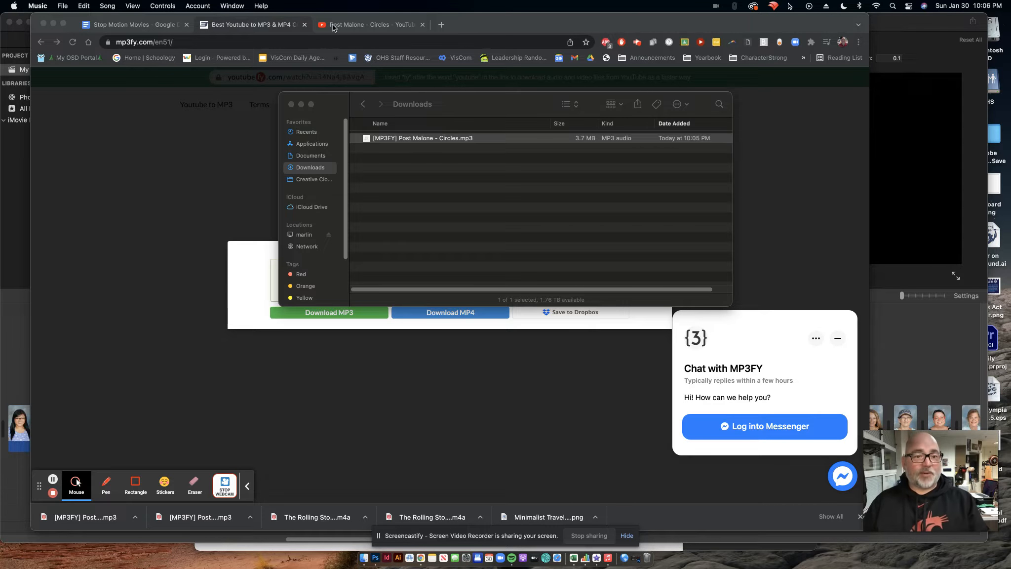
Import the [MP3FY] Post Malone - Circles.mp3 file from Downloads into the iMovie project media.
left_click(10, 186)
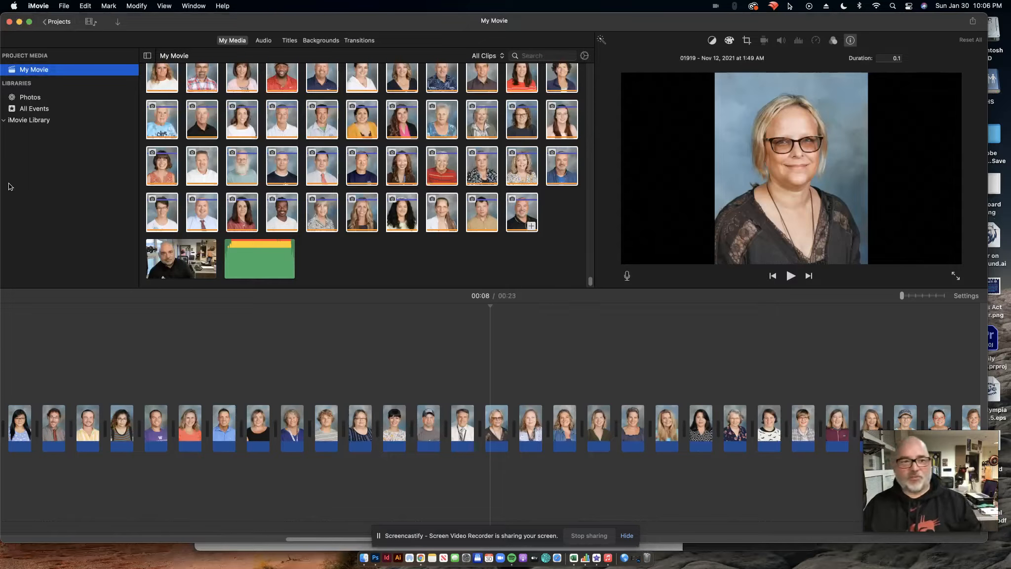
left_click(64, 6)
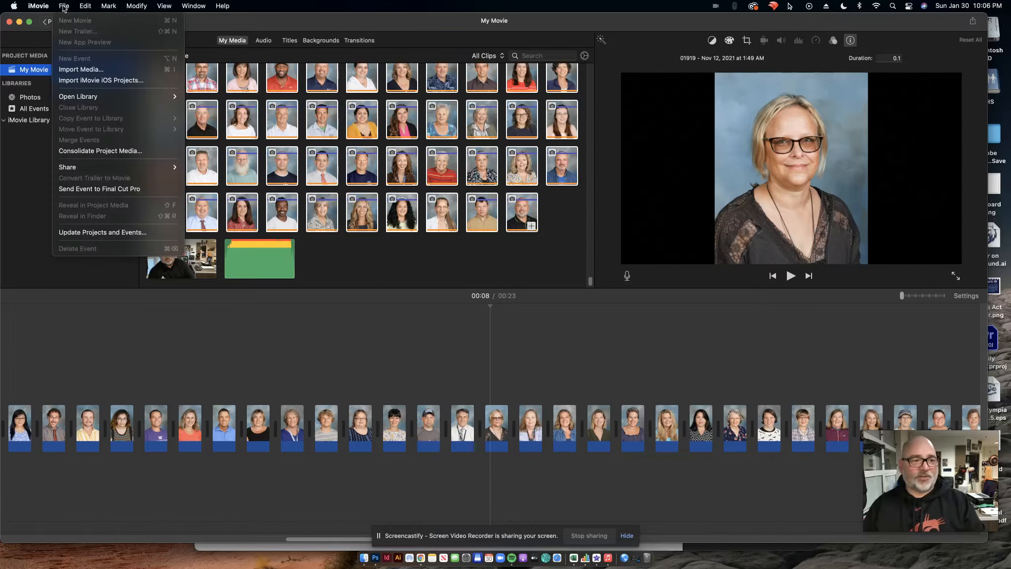
left_click(78, 70)
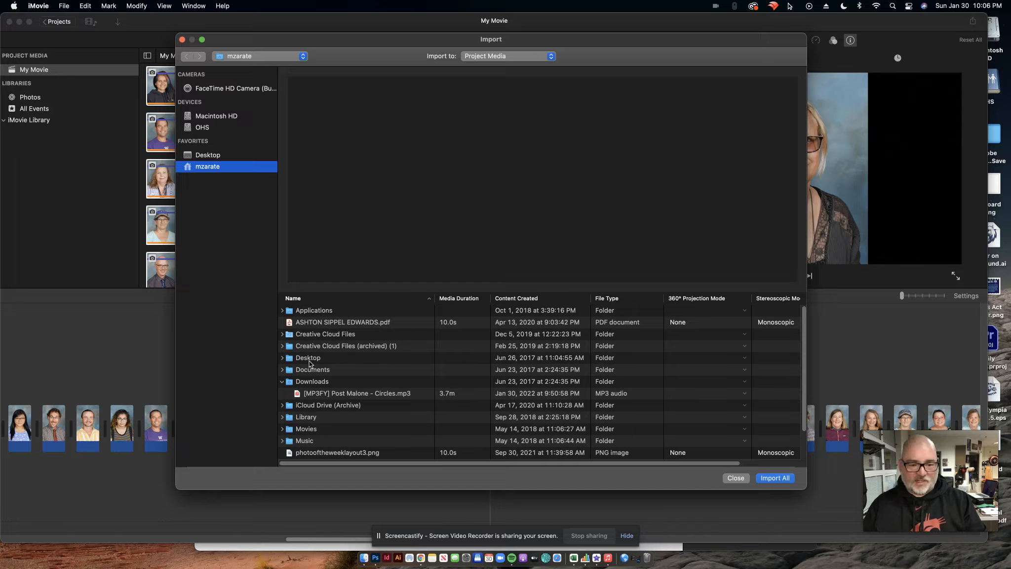
left_click(313, 383)
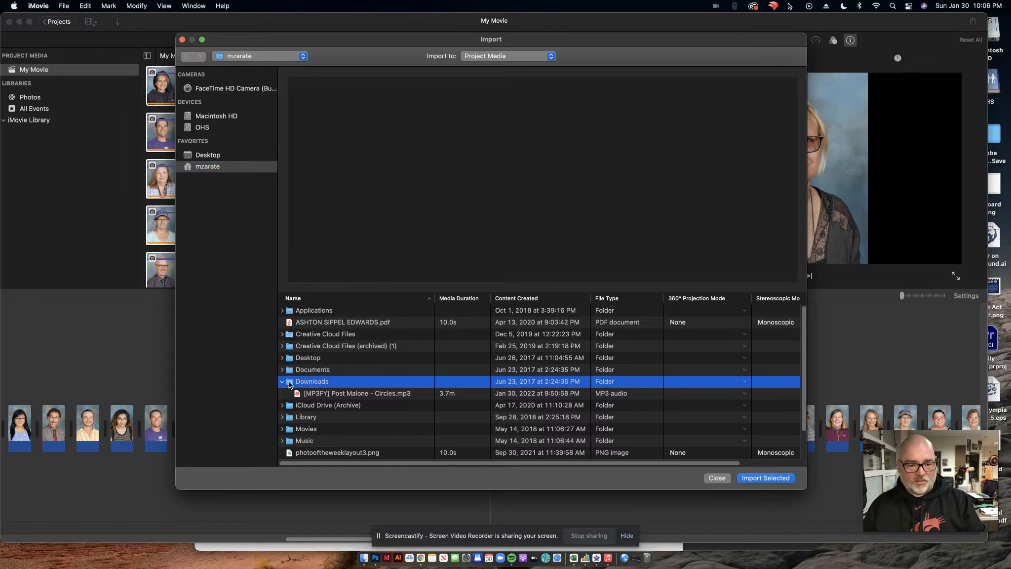
left_click(376, 394)
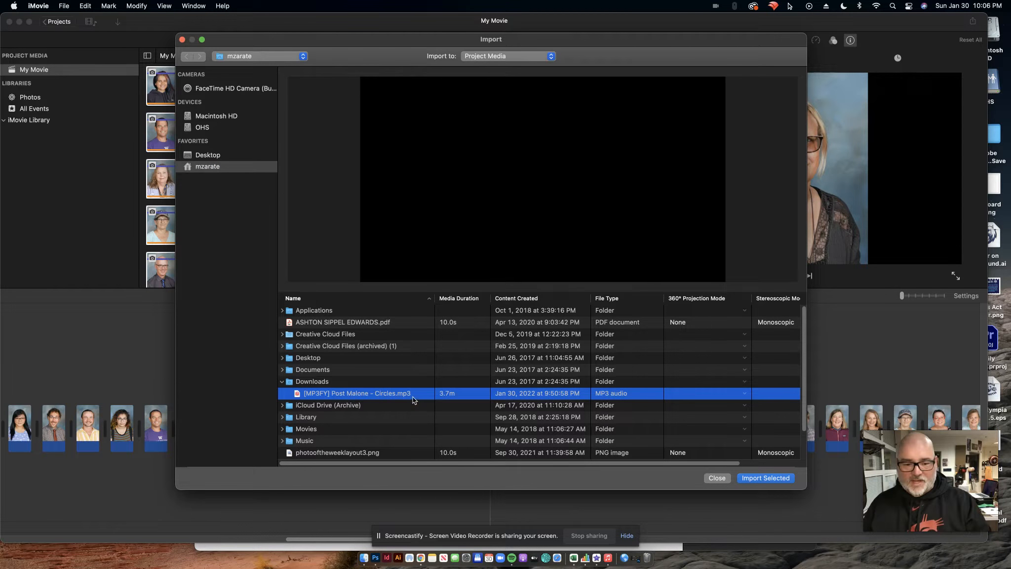
left_click(743, 479)
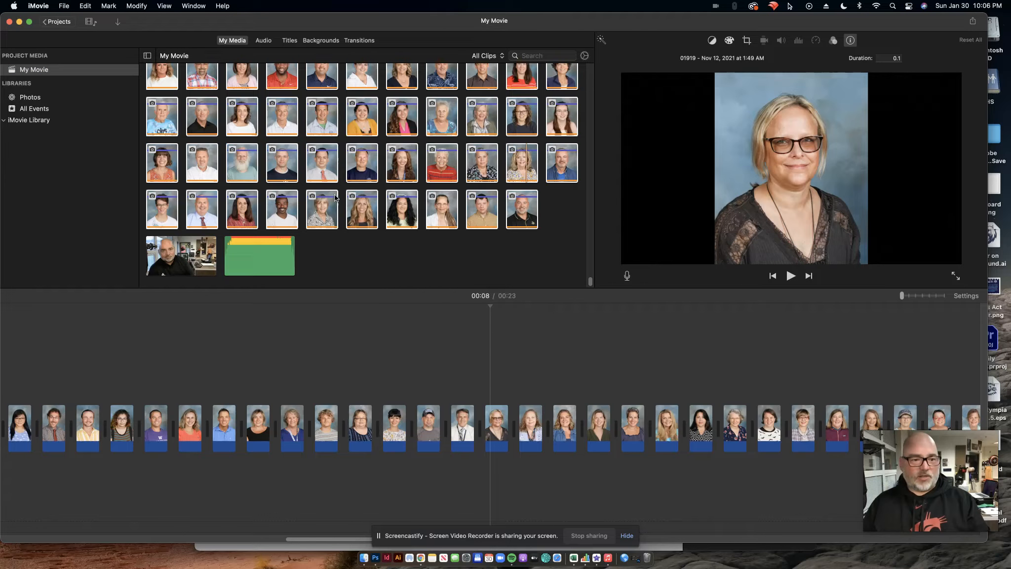
Preview the imported Post Malone - Circles audio clip and add it to the timeline beneath the photo clips.
left_click(286, 252)
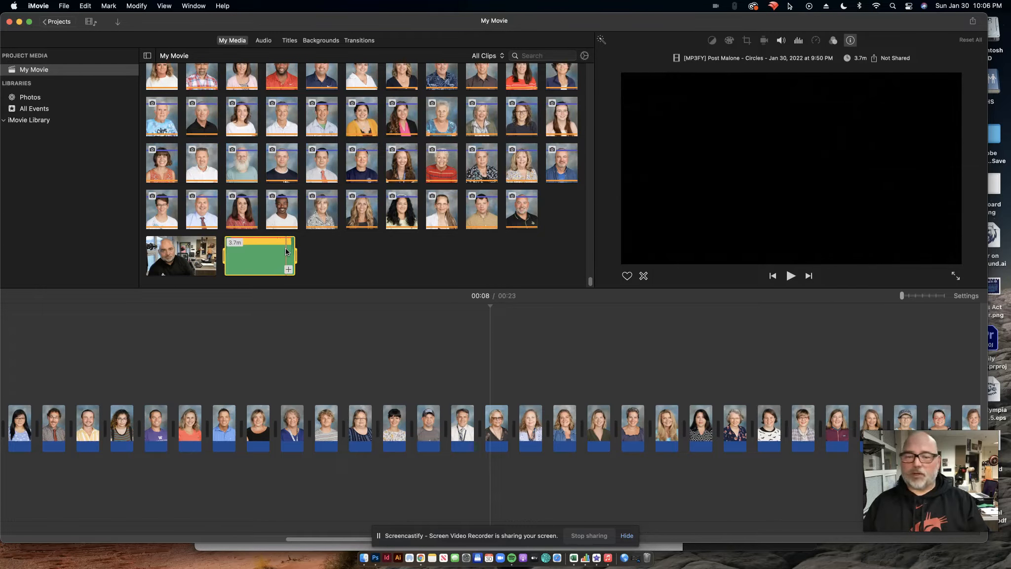
key("space")
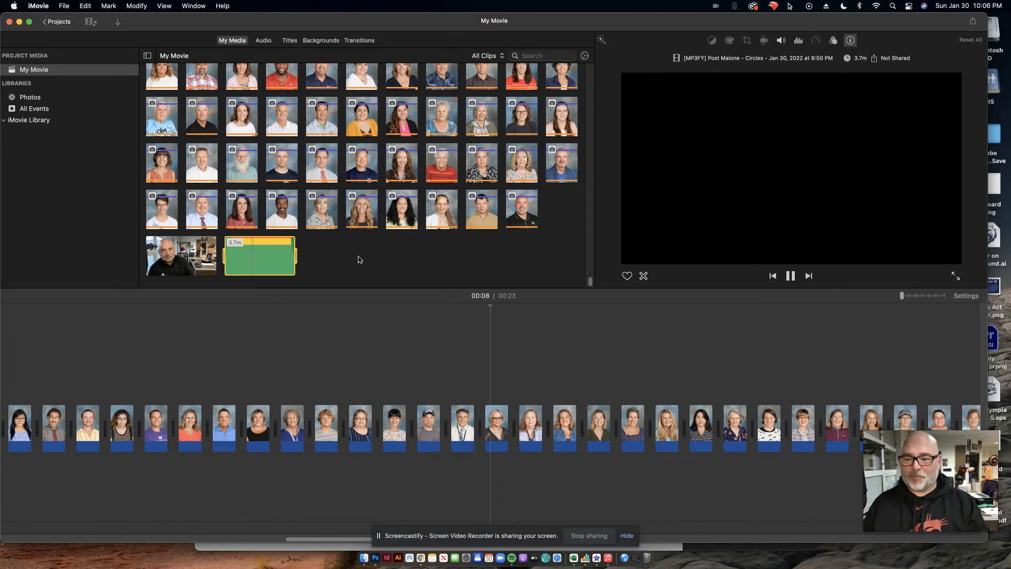
key("space")
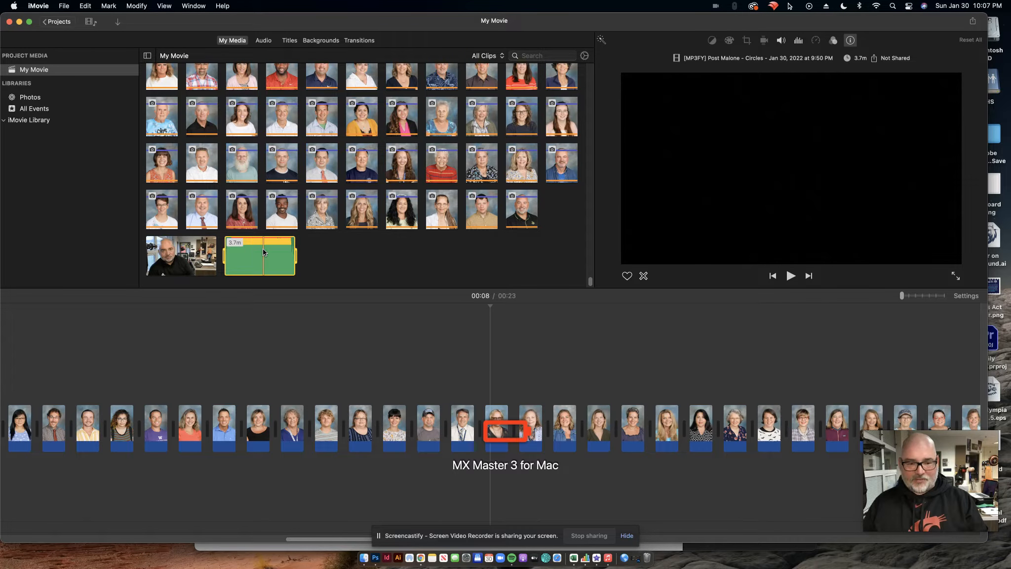
left_click_drag(263, 252, 14, 473)
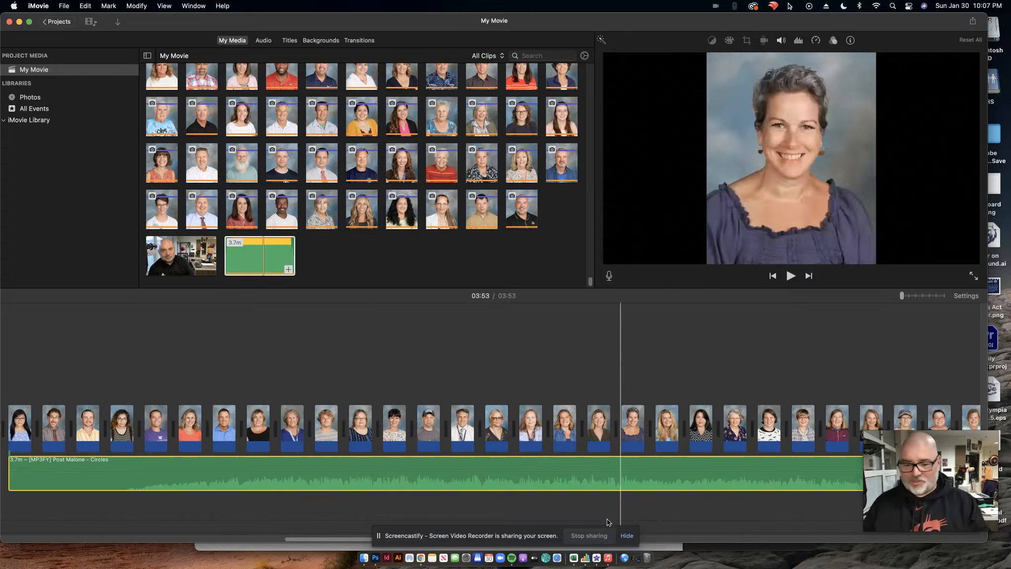
Trim the end of the music clip in the timeline, shortening it slightly.
left_click_drag(351, 539, 911, 515)
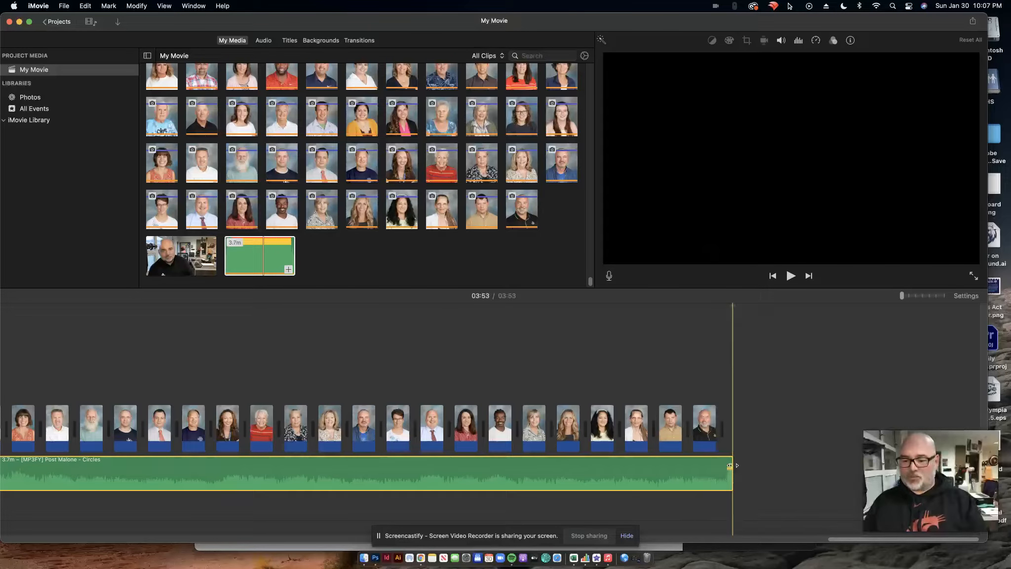
left_click_drag(854, 539, 189, 556)
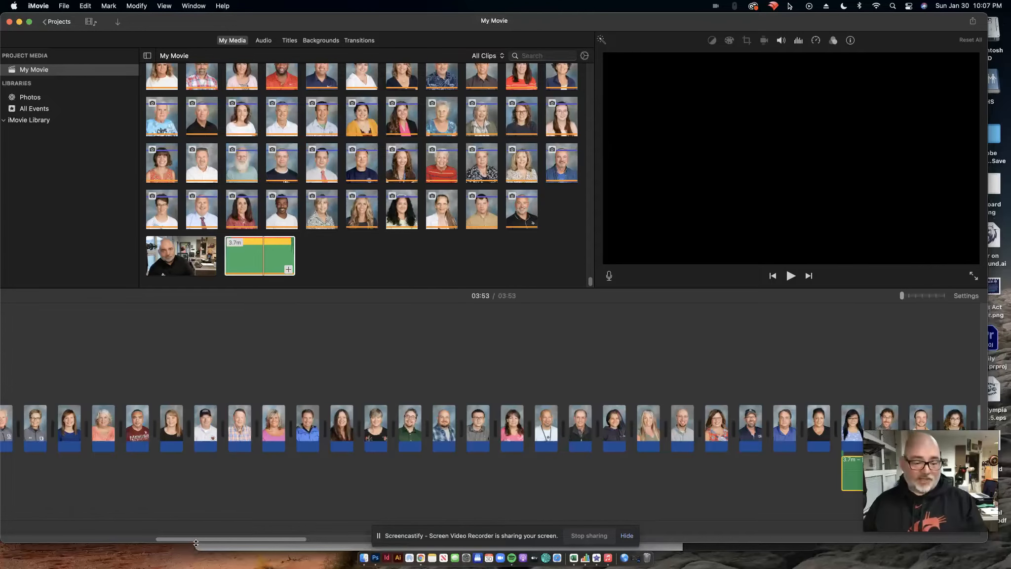
scroll(444, 469, "right", 10)
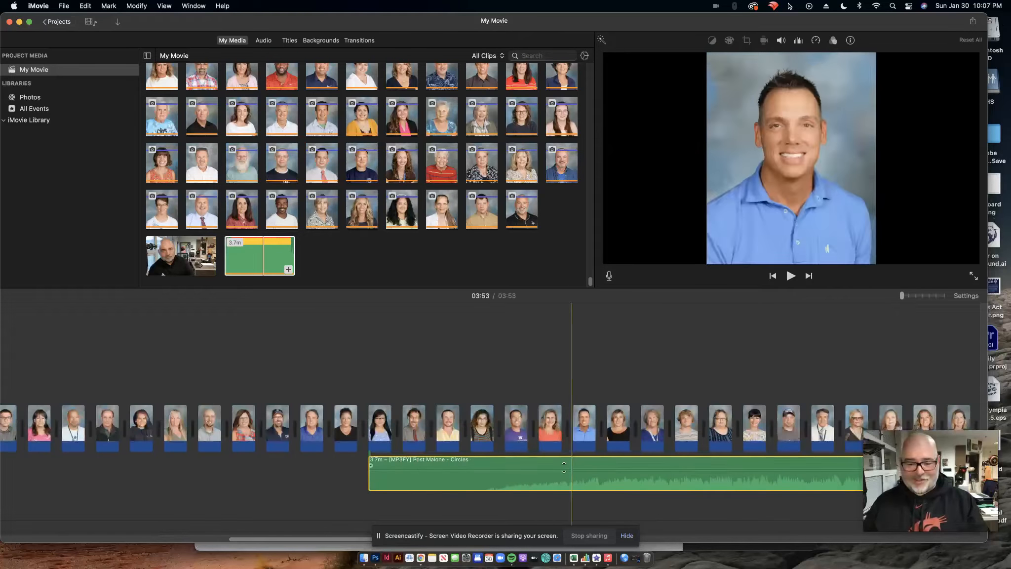
scroll(262, 479, "right", 10)
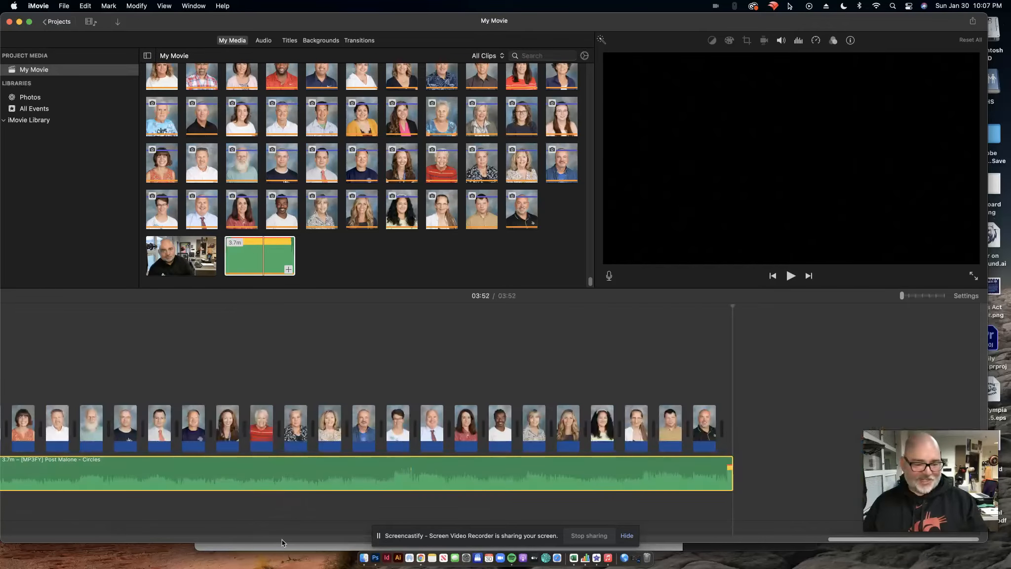
scroll(796, 543, "left", 3)
left_click_drag(796, 545, 174, 547)
left_click_drag(597, 473, 185, 479)
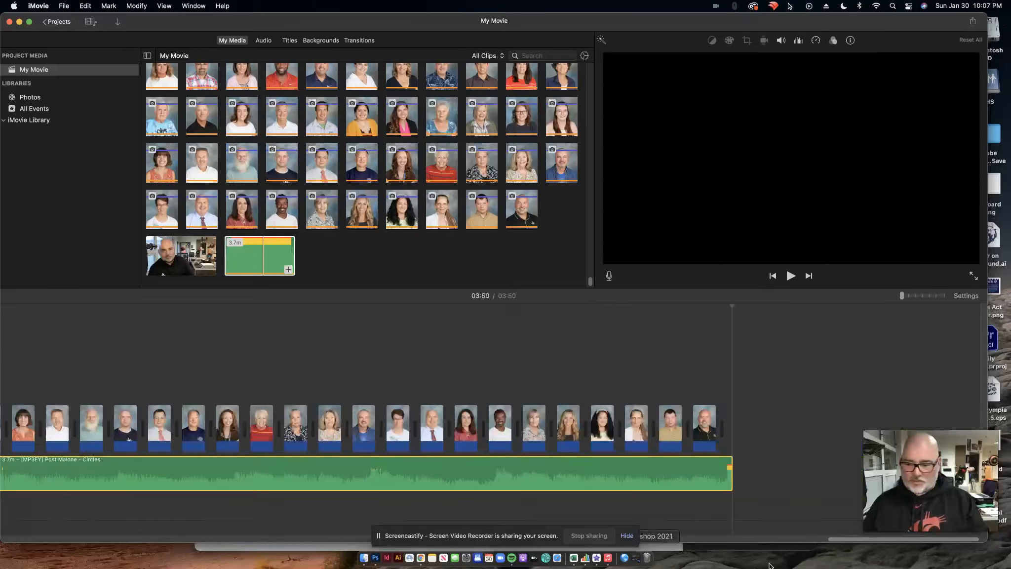
left_click_drag(858, 538, 84, 533)
left_click_drag(760, 477, 47, 469)
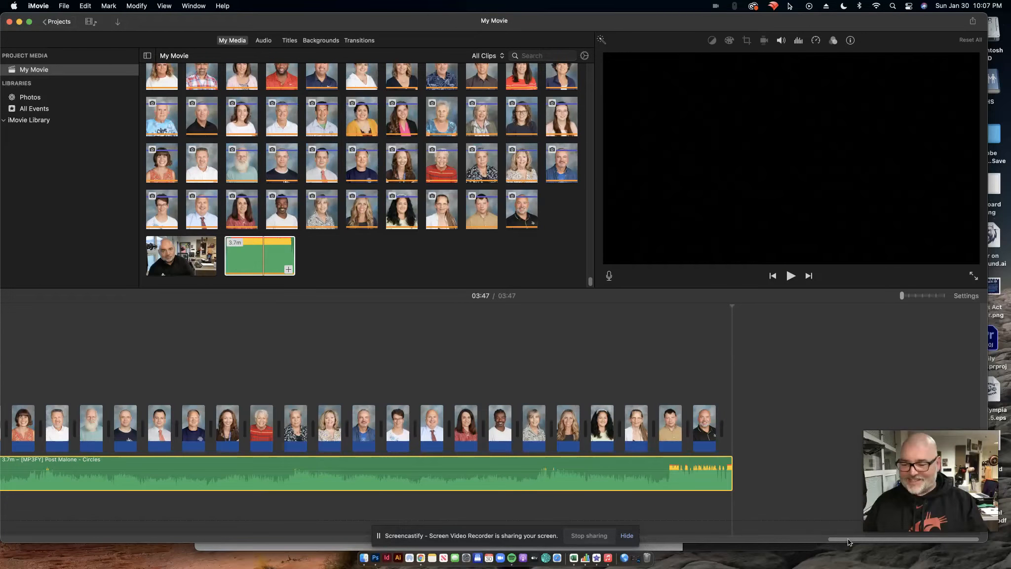
Move the music clip so it starts with the first photo, then play the movie from the beginning.
left_click_drag(869, 540, 17, 533)
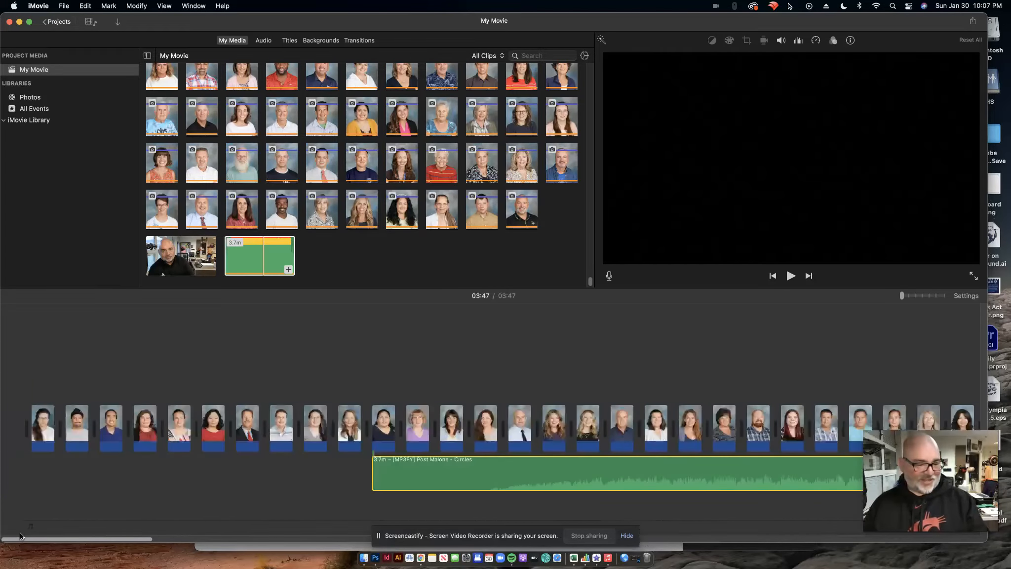
left_click_drag(529, 473, 183, 474)
left_click(28, 315)
key("space")
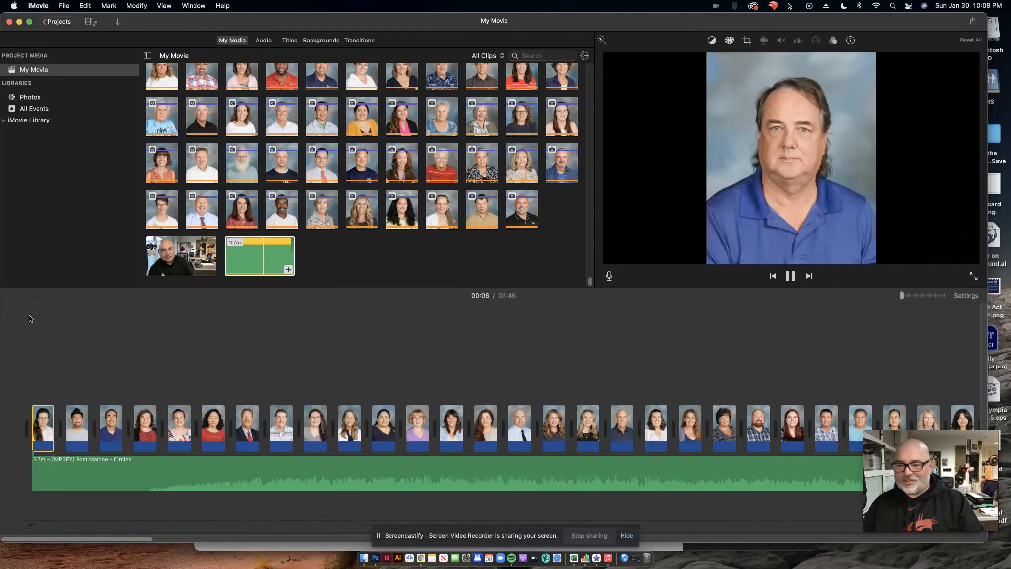
Play and pause the movie to preview the music against the photos, then scroll the timeline back to the beginning.
key("space")
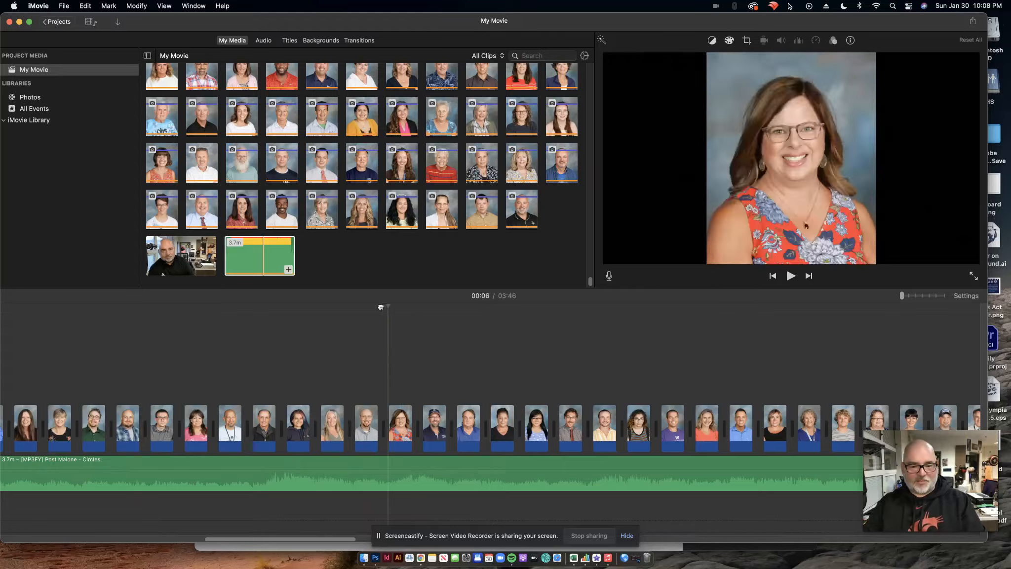
key("space")
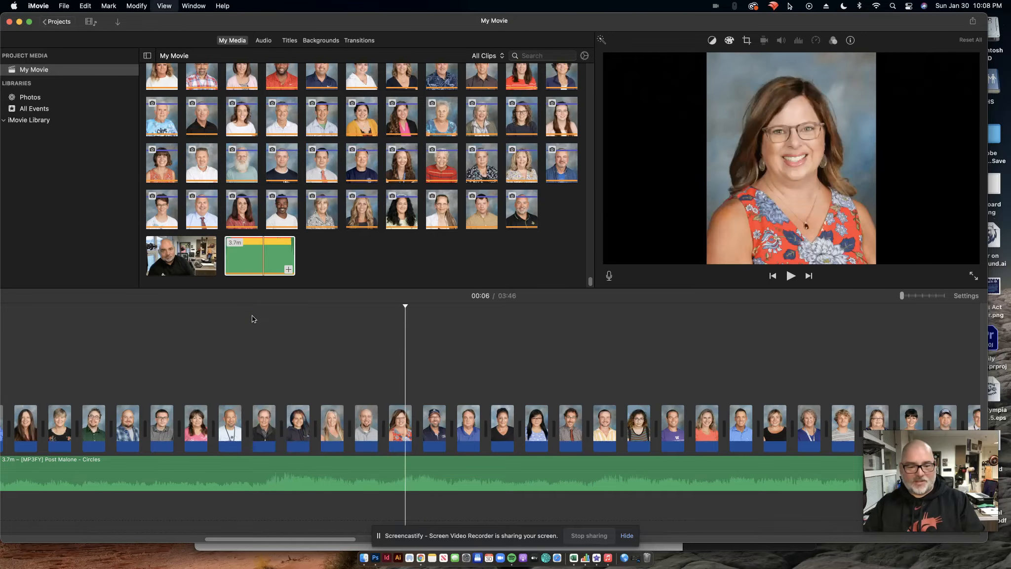
key("space")
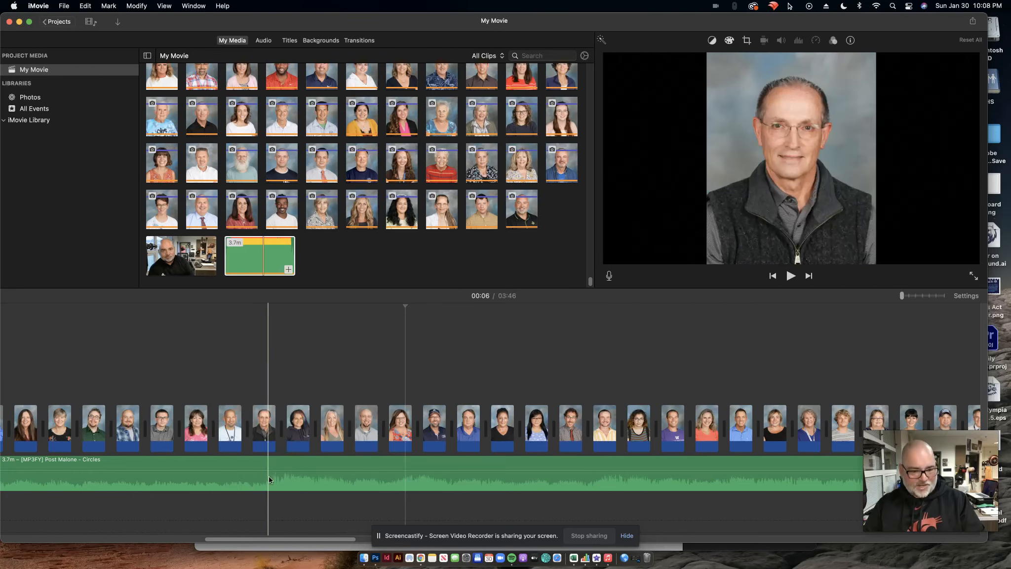
left_click_drag(331, 537, 116, 535)
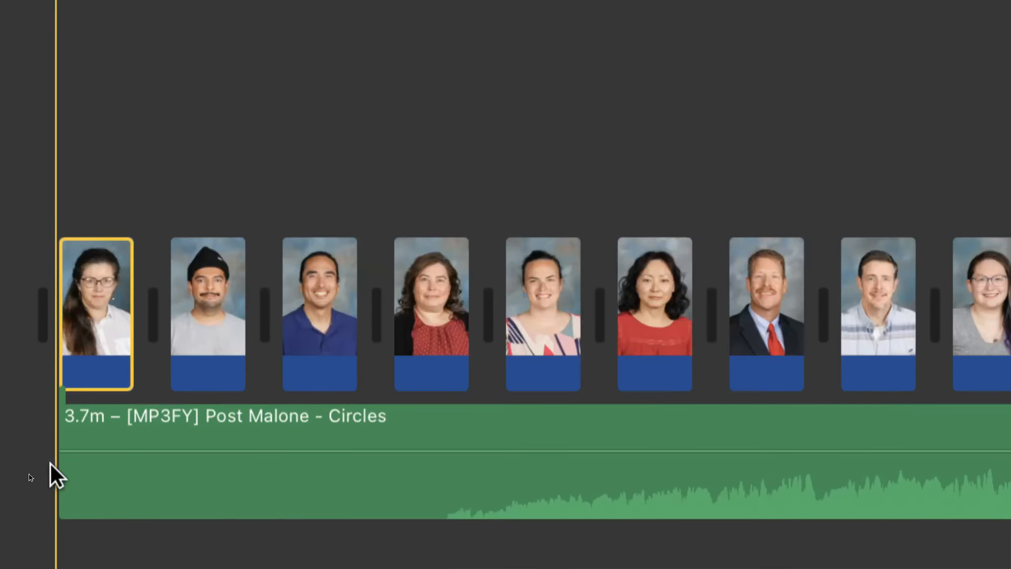
Slide the music clip later along the timeline, then move it back to start with the first photo.
left_click_drag(57, 467, 255, 474)
left_click_drag(339, 477, 567, 485)
left_click_drag(641, 485, 639, 489)
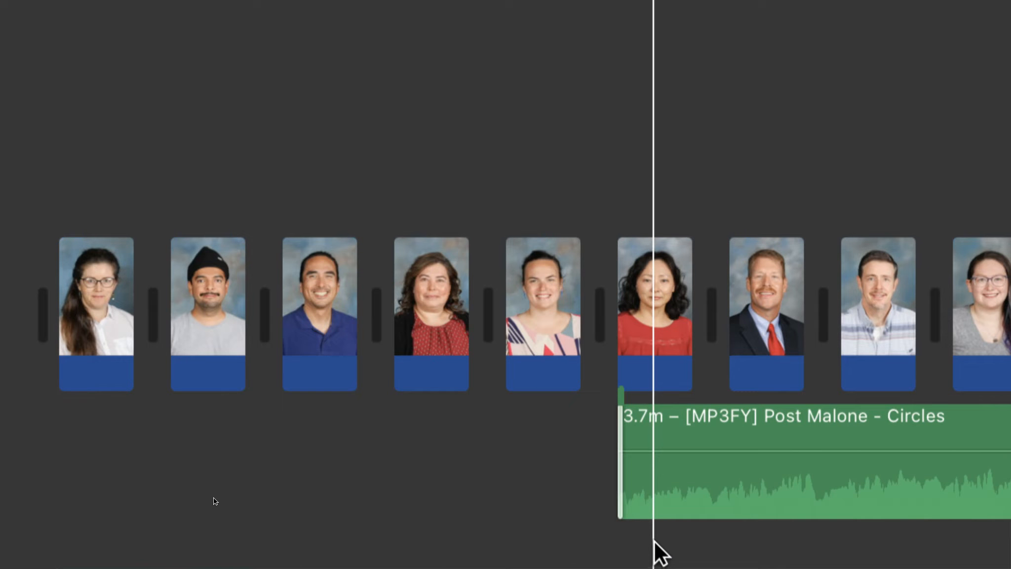
left_click_drag(752, 484, 209, 472)
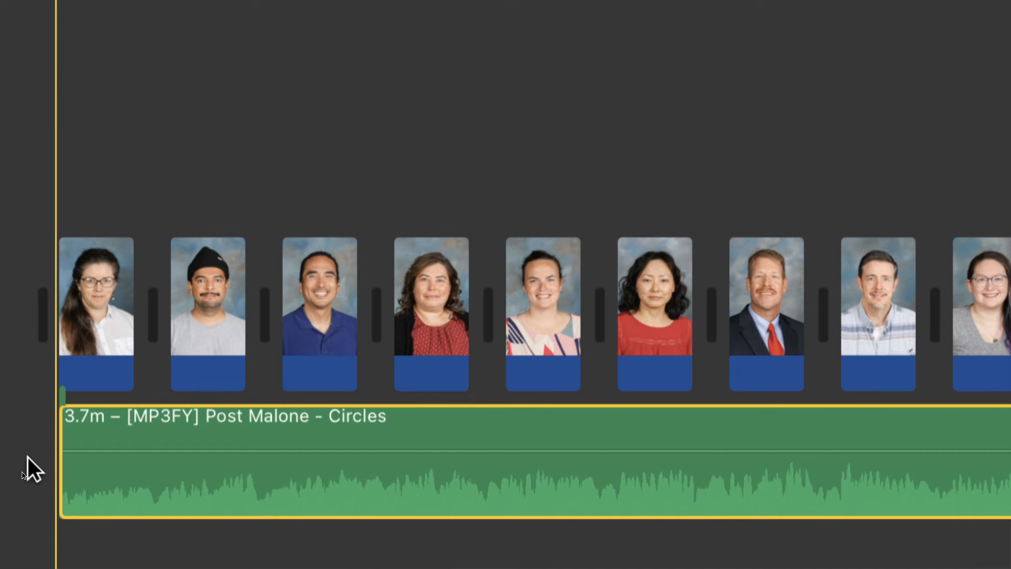
Trim the beginning of the music clip and slide it back to start under the first photo.
key("space")
key("space")
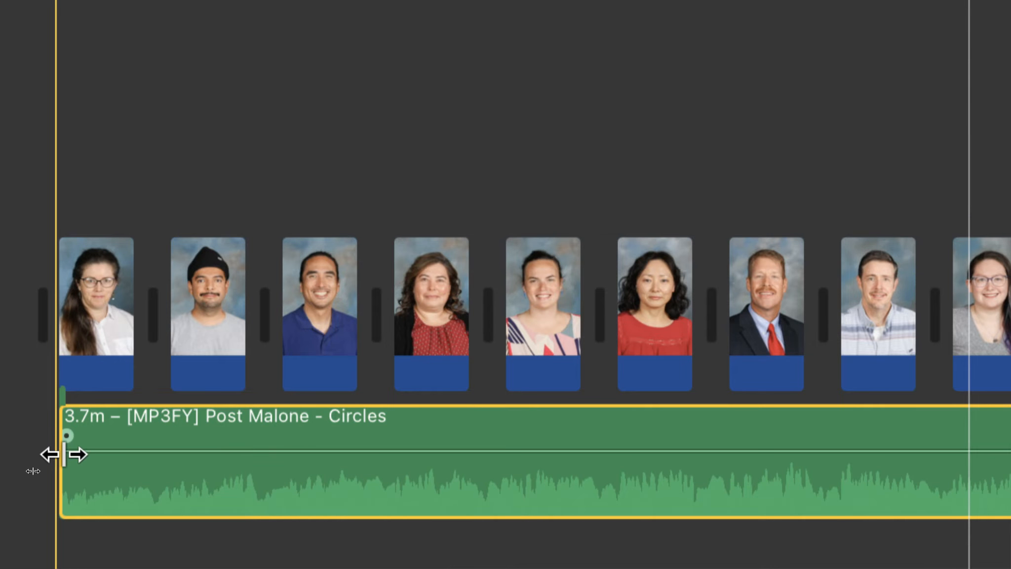
left_click_drag(62, 455, 71, 486)
key("space")
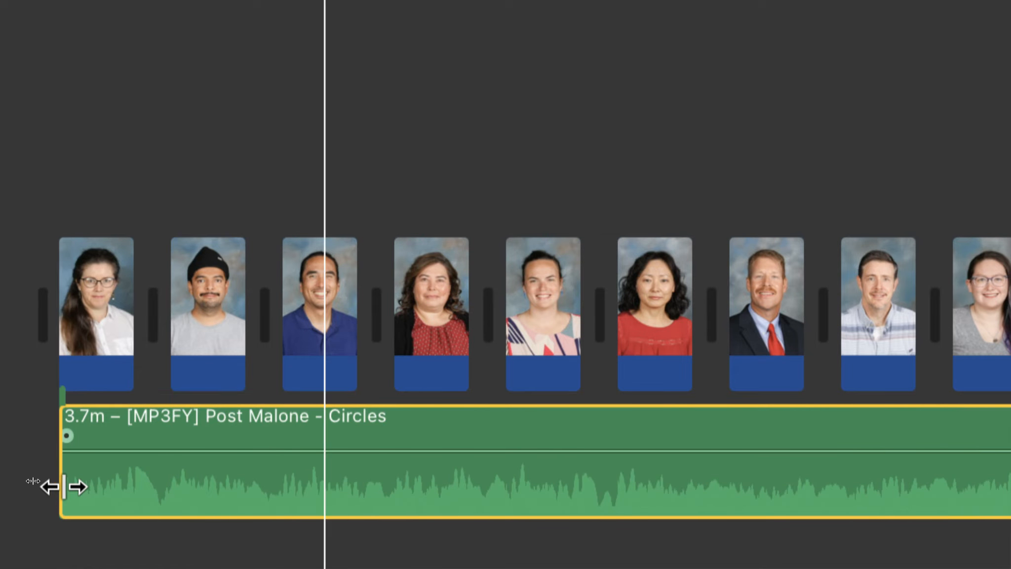
left_click_drag(65, 486, 808, 491)
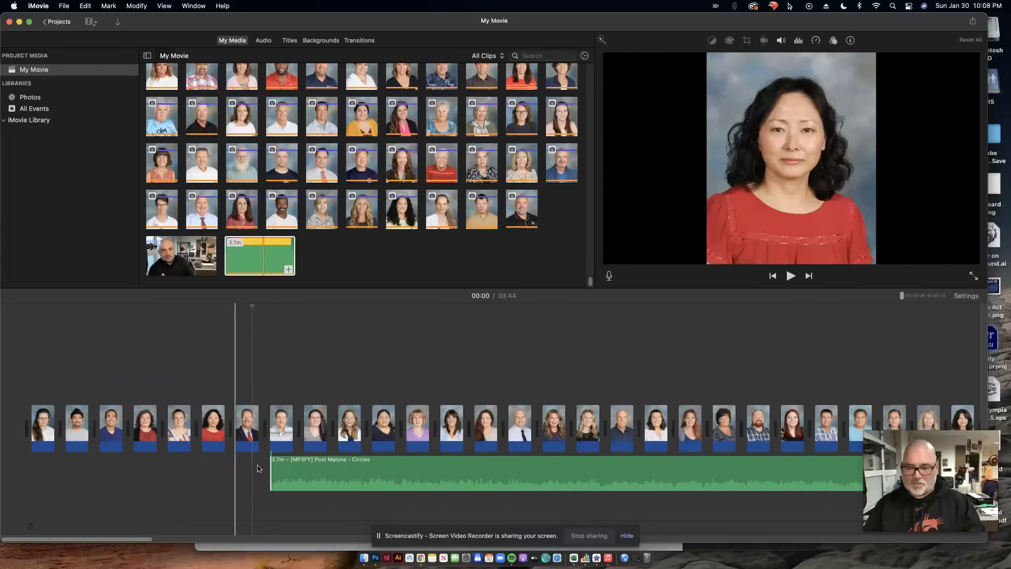
left_click_drag(554, 464, 289, 463)
Play the opening, then trim a little more off the start of the music clip and realign it with the first photo.
key("space")
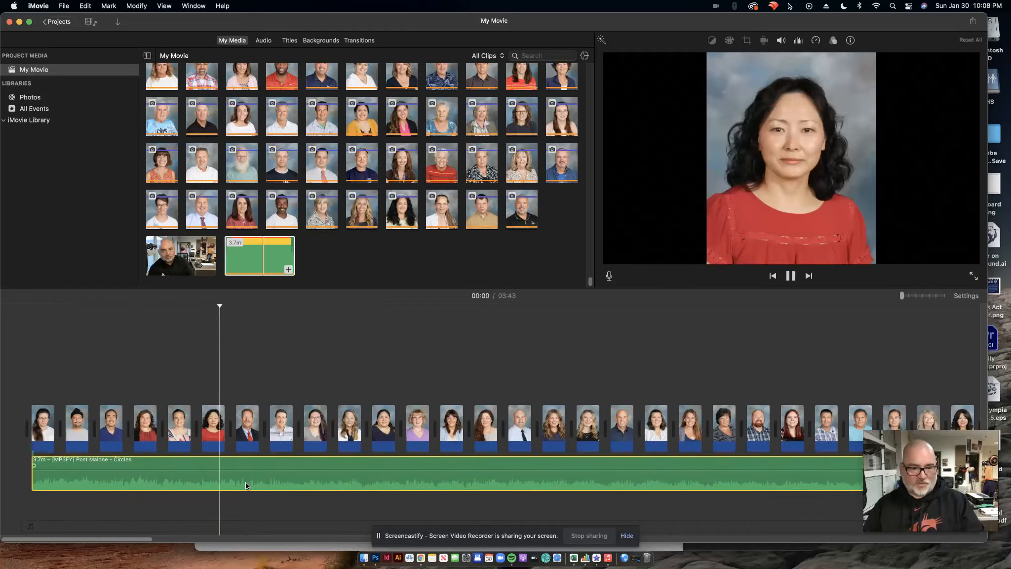
key("space")
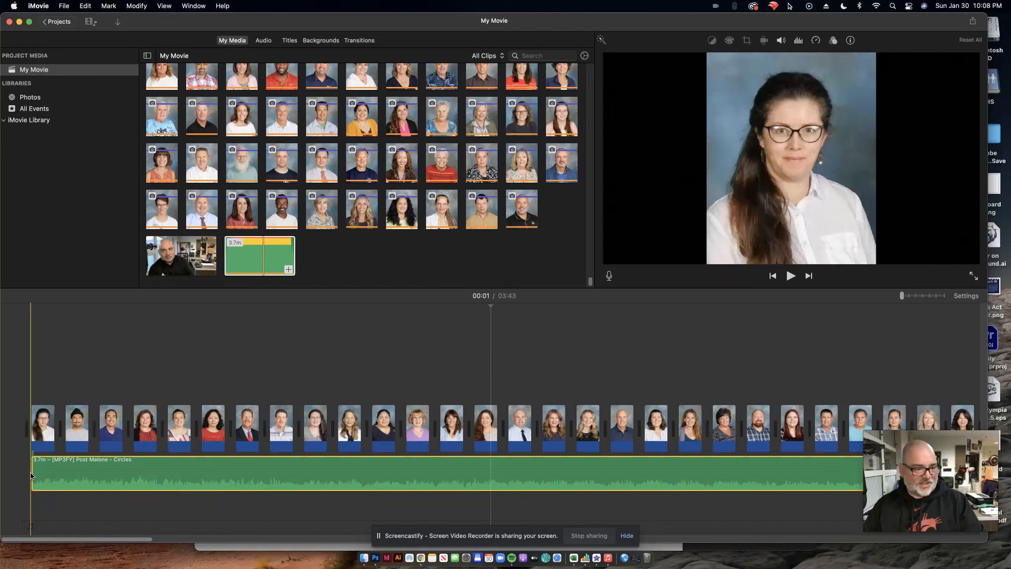
left_click_drag(30, 472, 105, 461)
left_click_drag(226, 475, 35, 477)
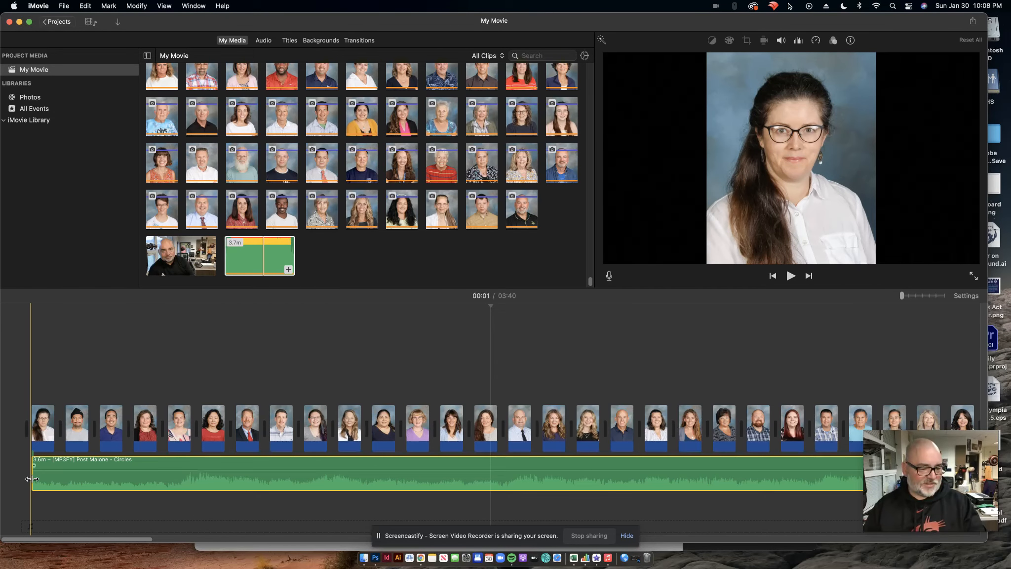
Shift the music clip later in the timeline, play it, and move it back to the movie start.
left_click_drag(32, 479, 140, 485)
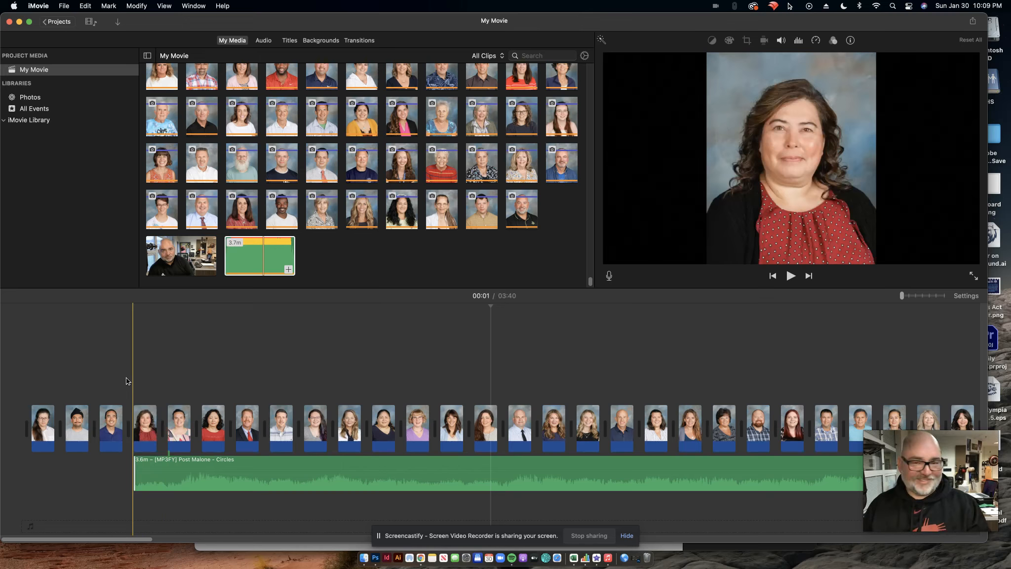
key("space")
key("space")
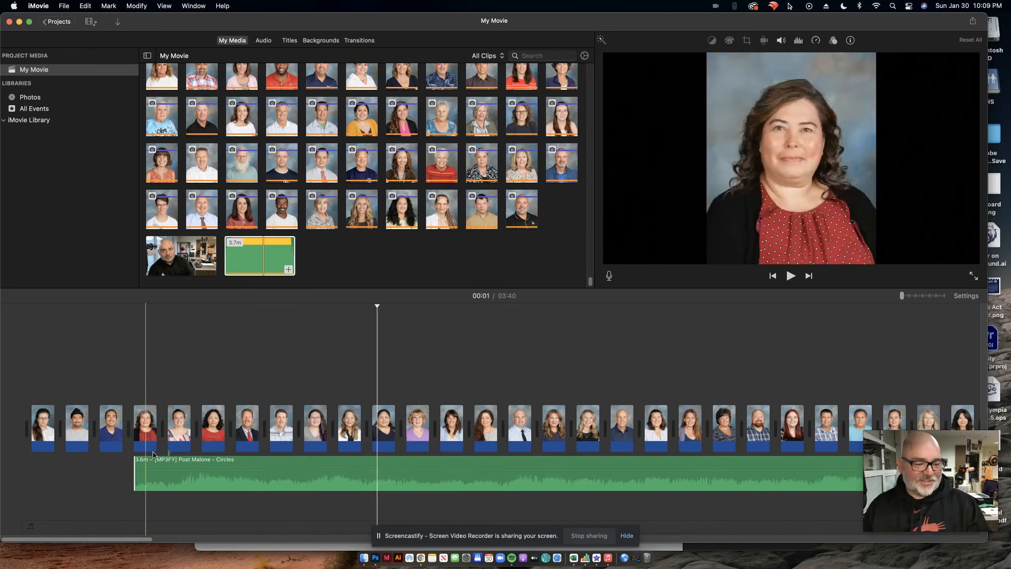
left_click_drag(309, 480, 200, 482)
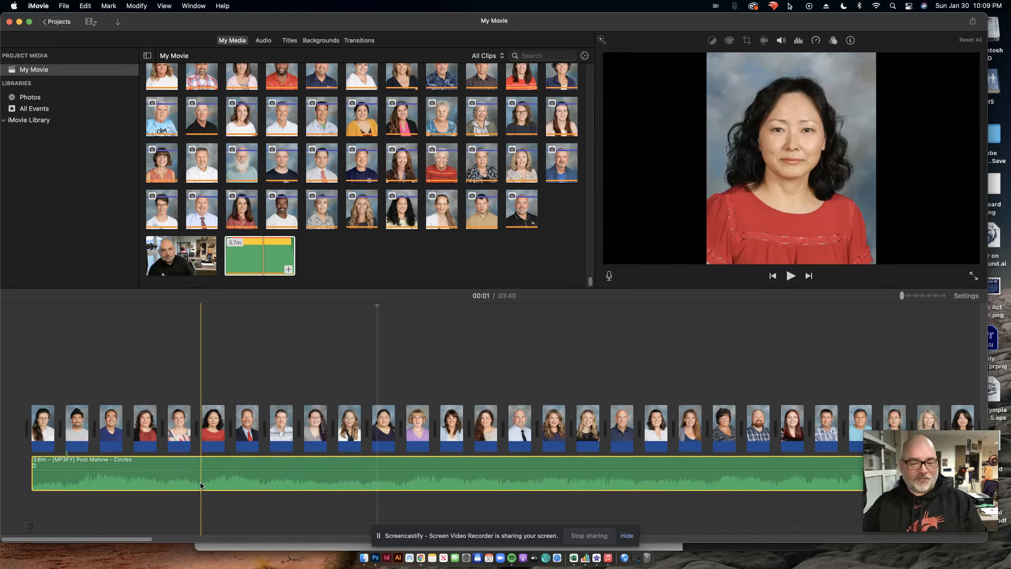
Scroll through the timeline to check where the music clip ends relative to the last photo.
left_click_drag(143, 543, 954, 503)
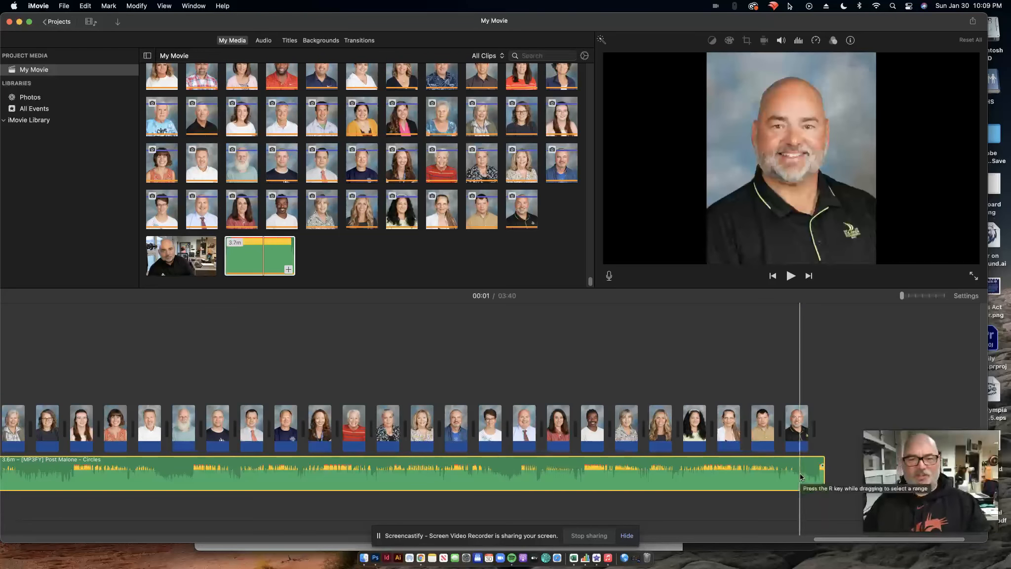
left_click_drag(833, 538, 5, 539)
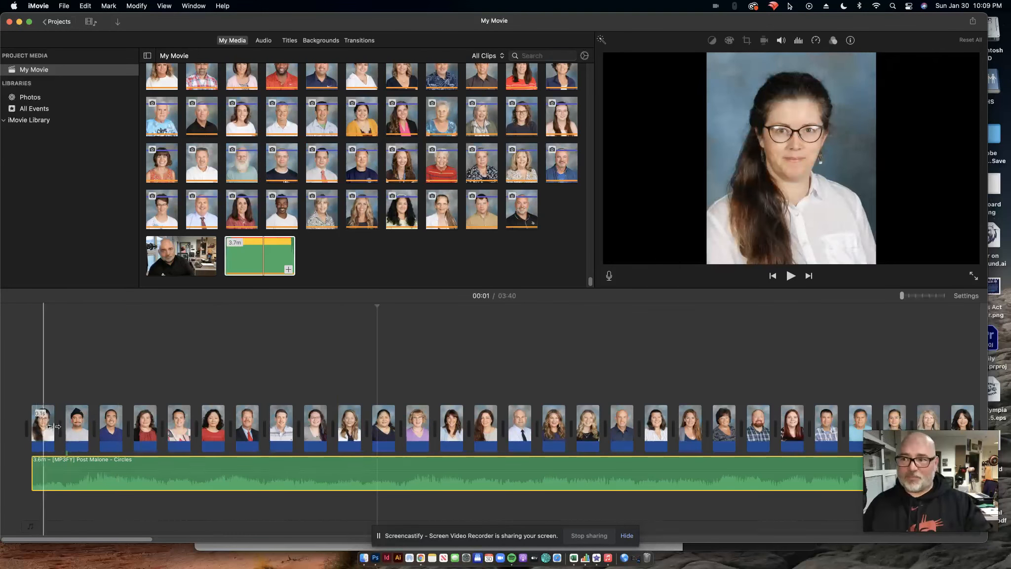
Switch to the Chrome window with the MP3FY page and open a browser extension from the toolbar.
key("ctrl+Up")
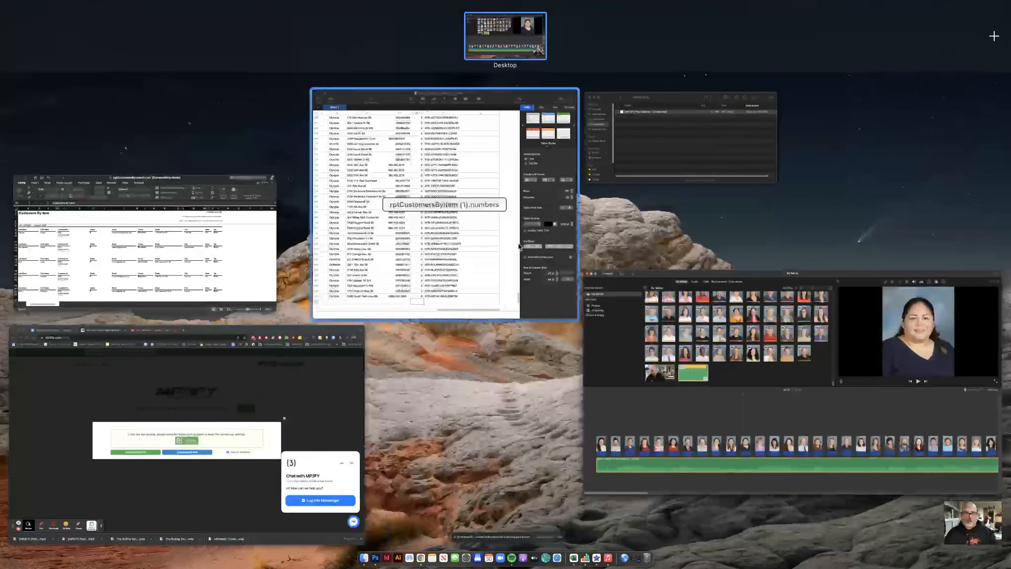
left_click(325, 393)
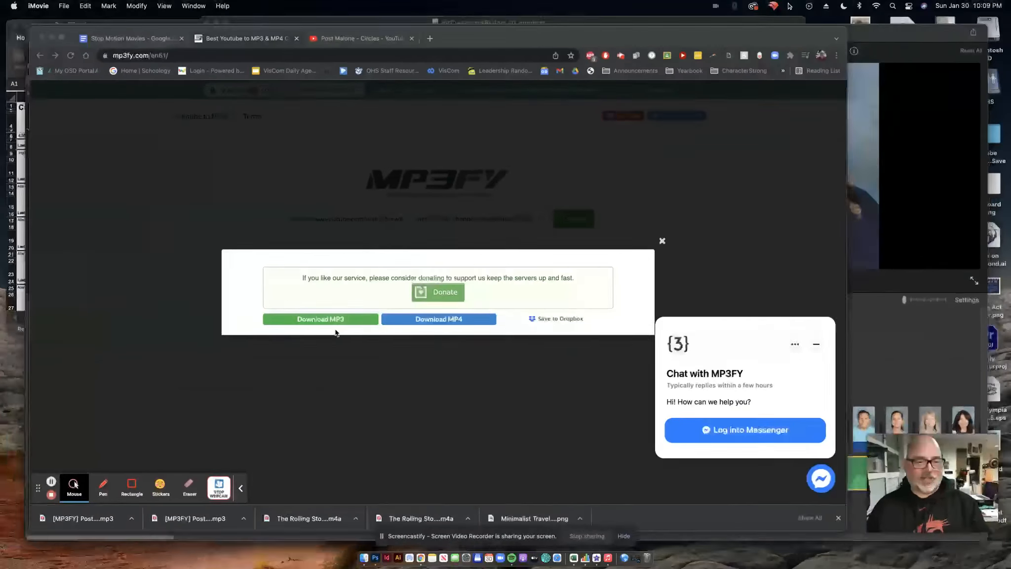
left_click(637, 42)
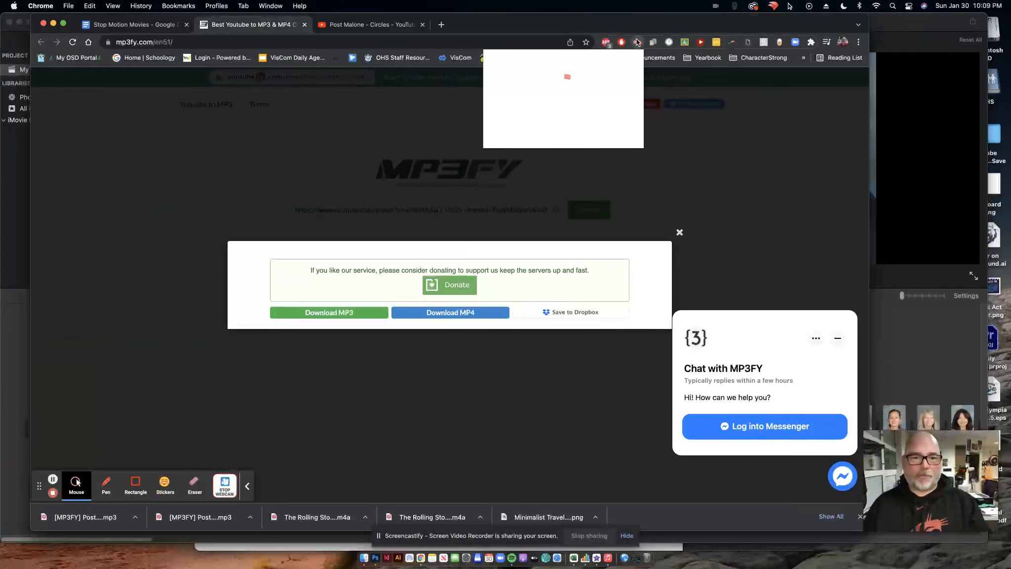